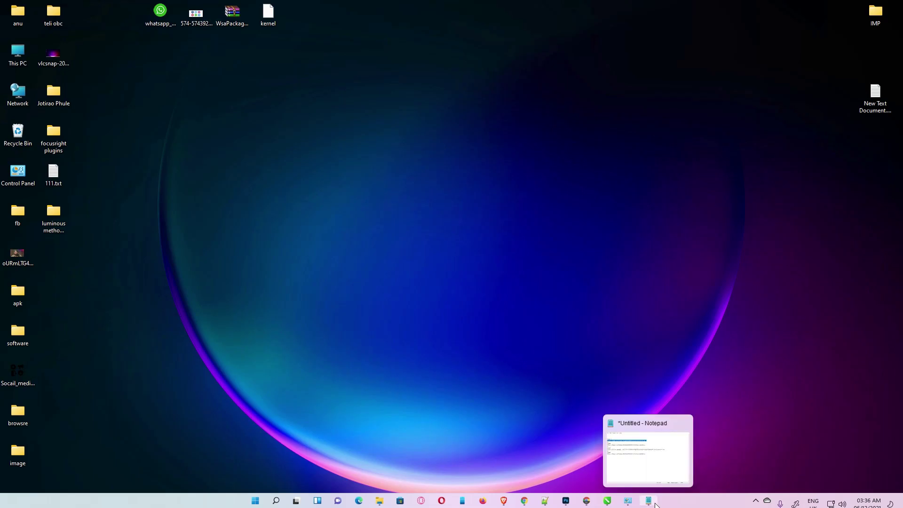
Step: Download the MEGA folder hp-laserjet-pro-m1136-basic-driver_english as the ZIP Archive-600d.zip (21.4 MB)
click(649, 501)
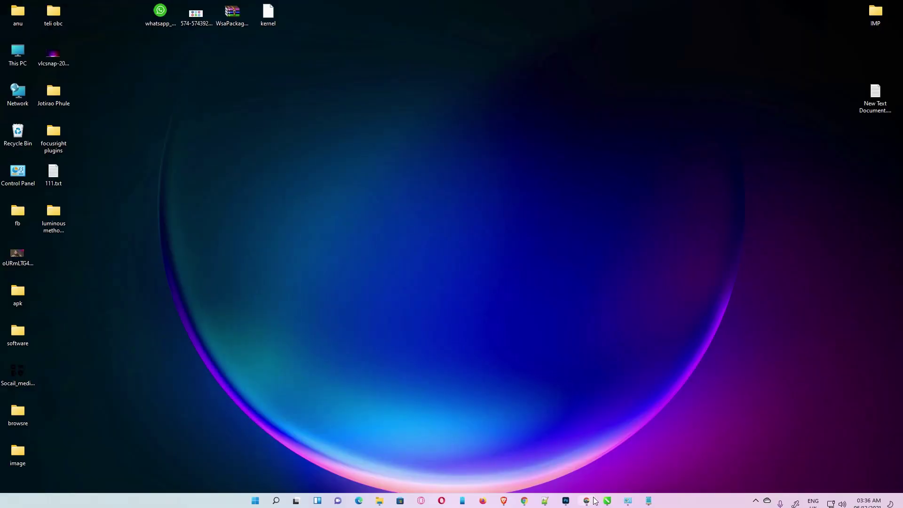
click(594, 500)
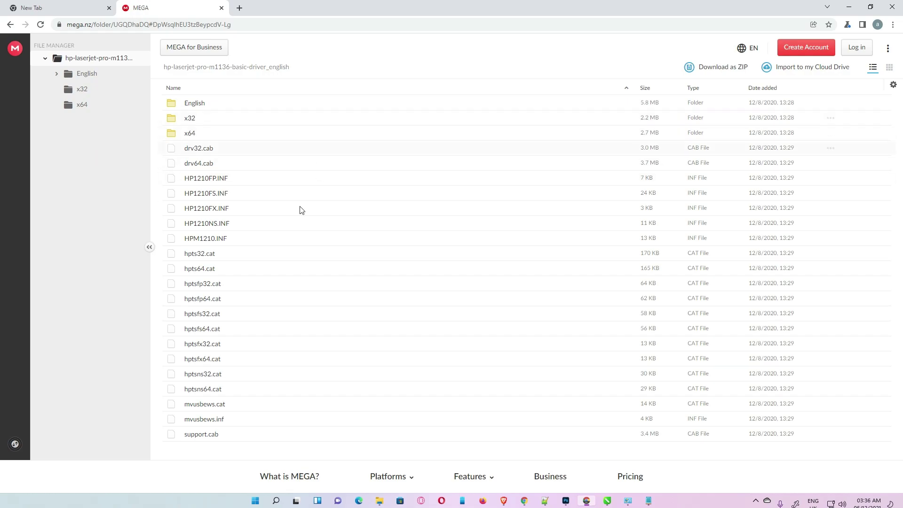
click(729, 73)
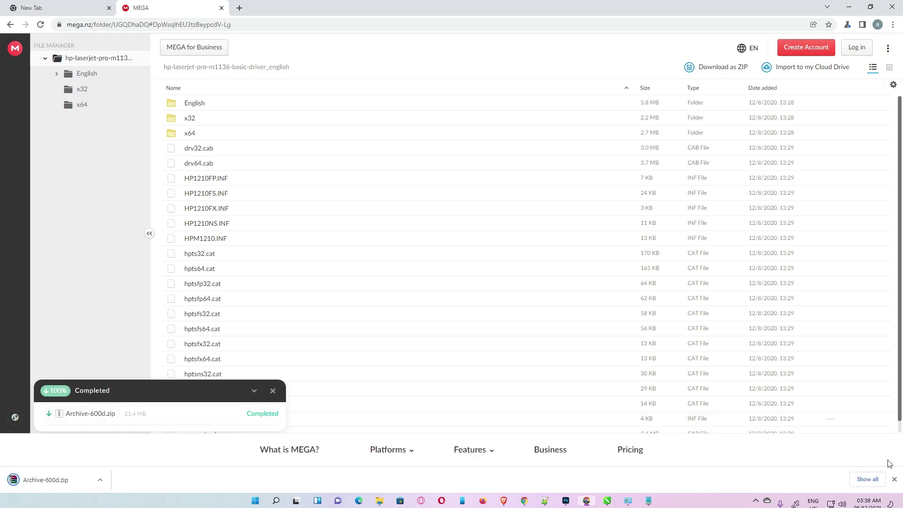
Step: Move the downloaded Archive-600d.zip from the Downloads folder onto the desktop
click(868, 479)
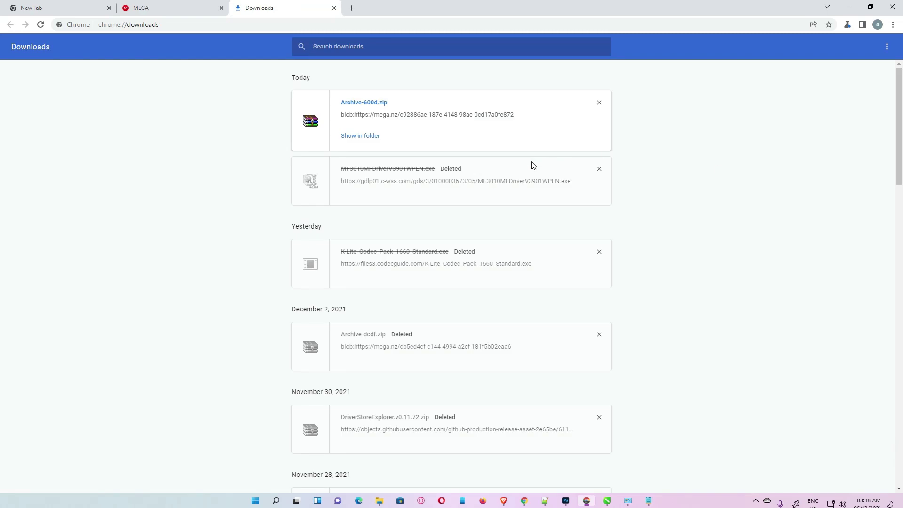
click(368, 141)
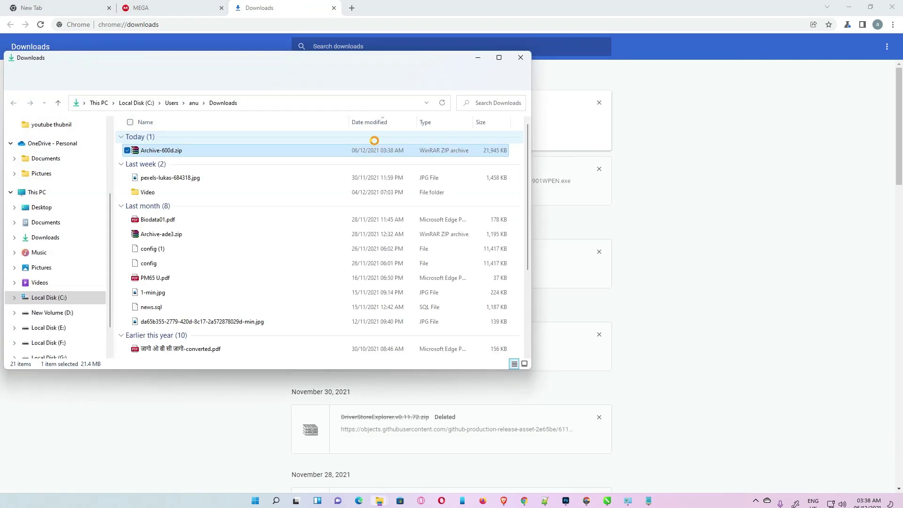
key(super+Home)
drag(329, 63, 592, 82)
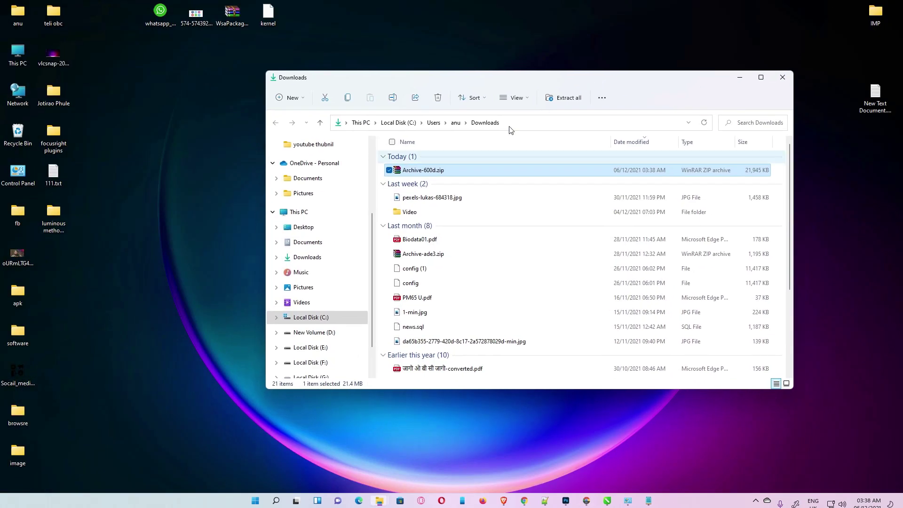
drag(424, 170, 134, 278)
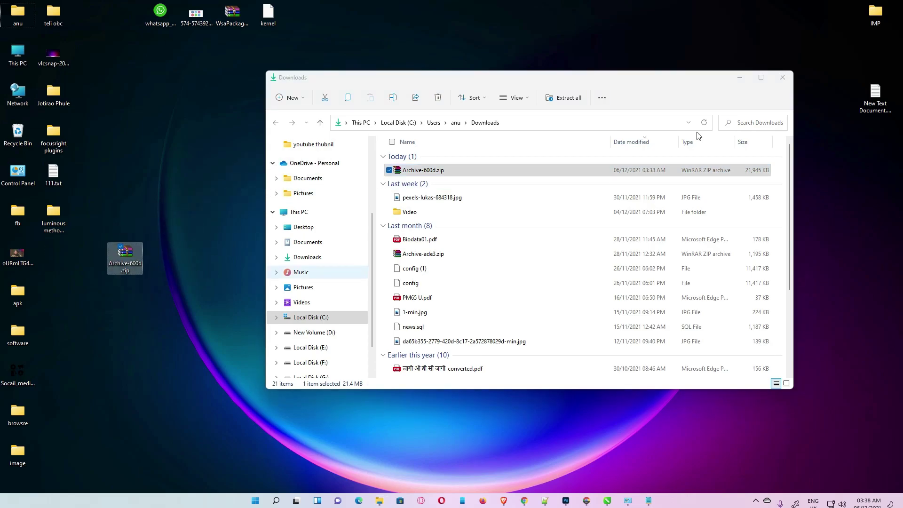
click(783, 77)
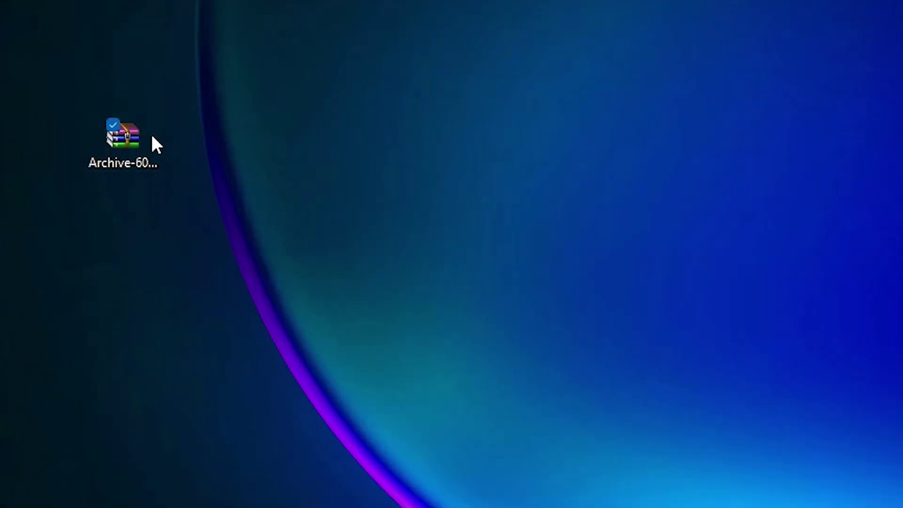
Step: Extract Archive-600d.zip on the desktop and check the HP LaserJet driver folder inside
right_click(134, 154)
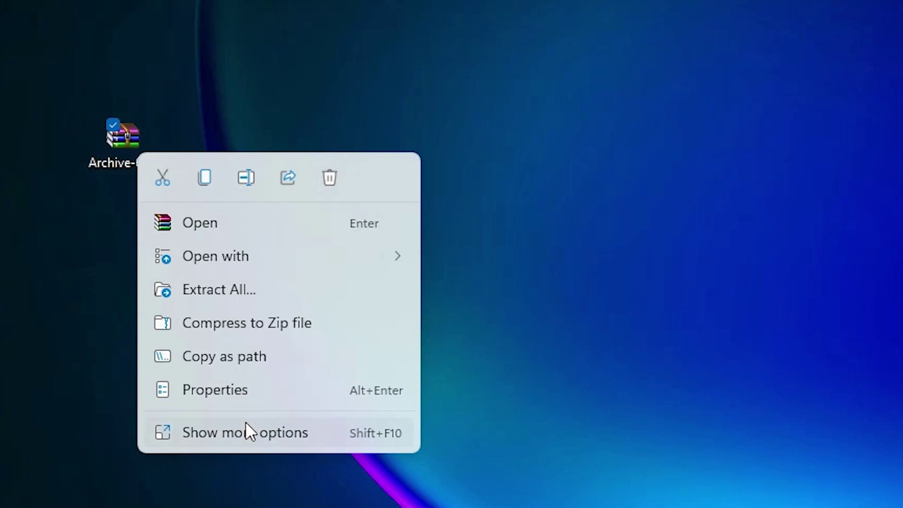
click(240, 436)
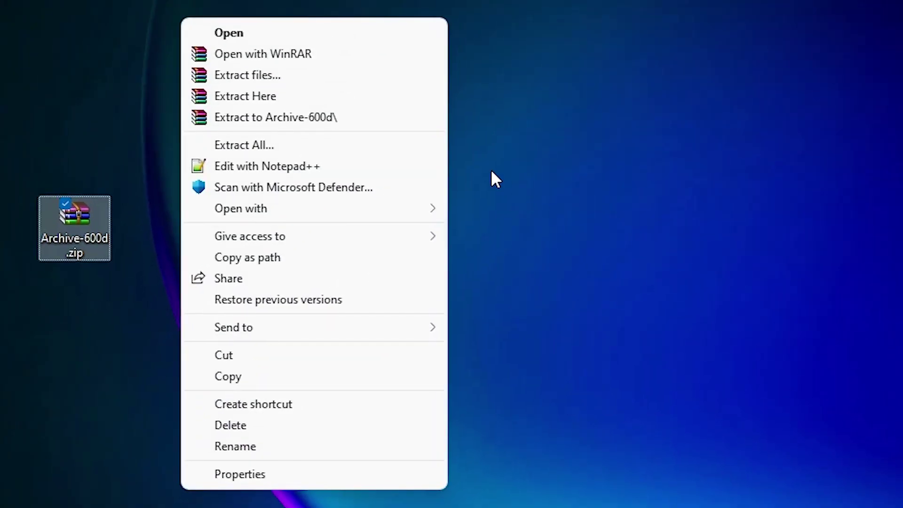
click(272, 76)
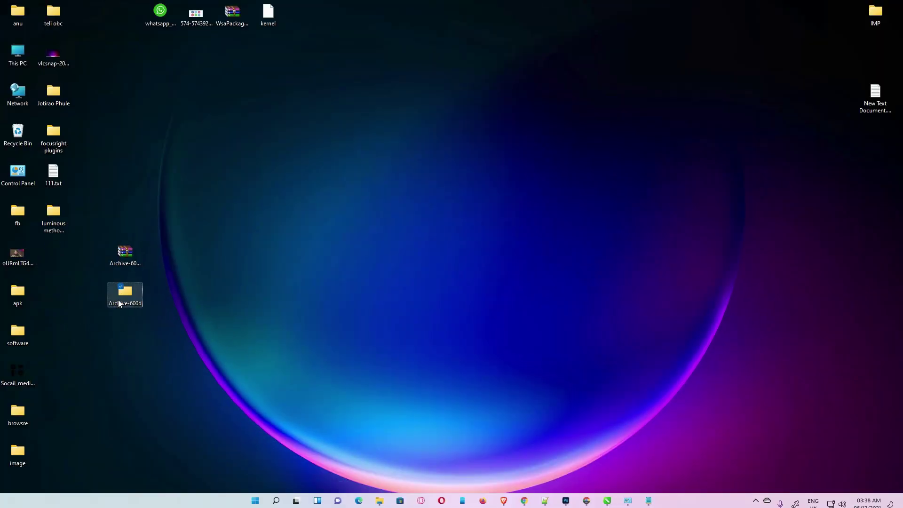
double_click(109, 299)
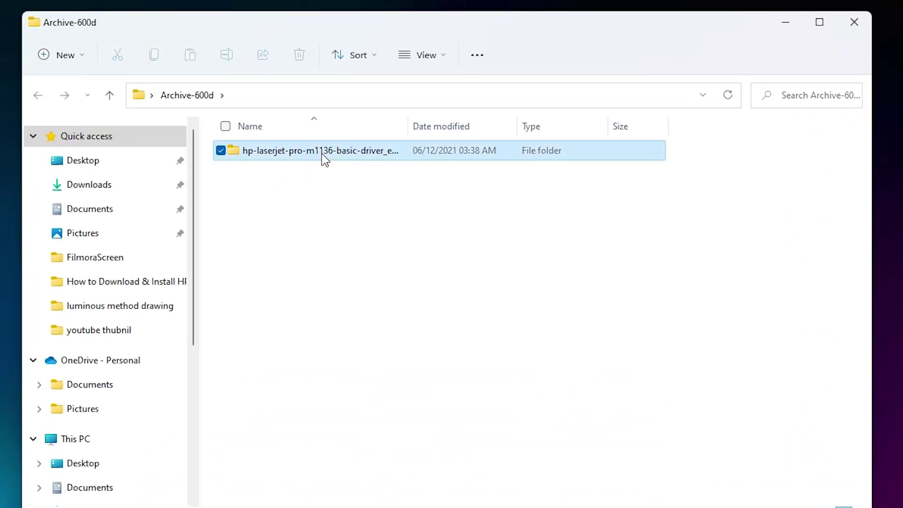
double_click(324, 155)
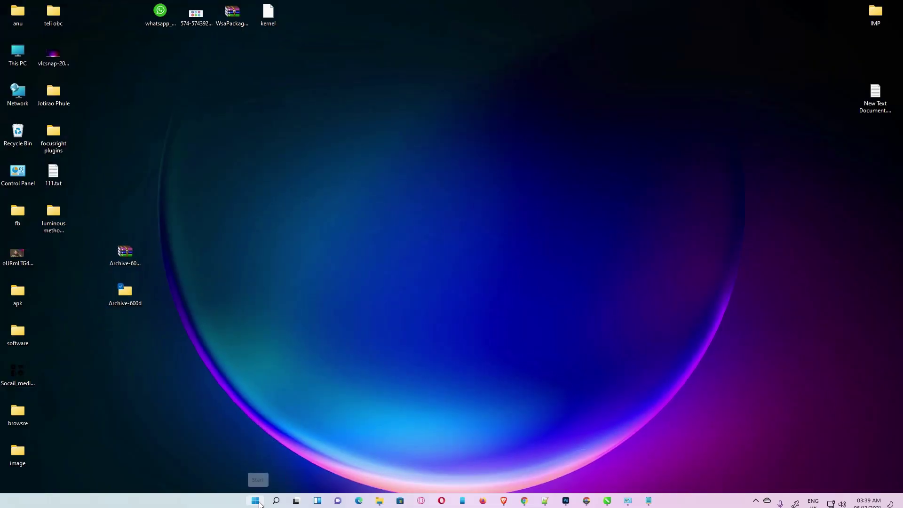
Step: Open Control Panel from search, go to Devices and Printers, and start Add a printer
click(255, 501)
text(do)
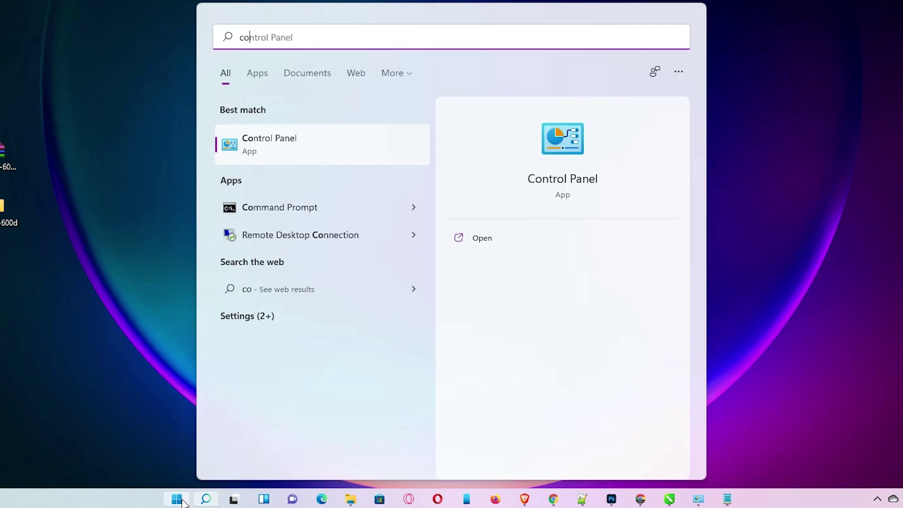
click(293, 160)
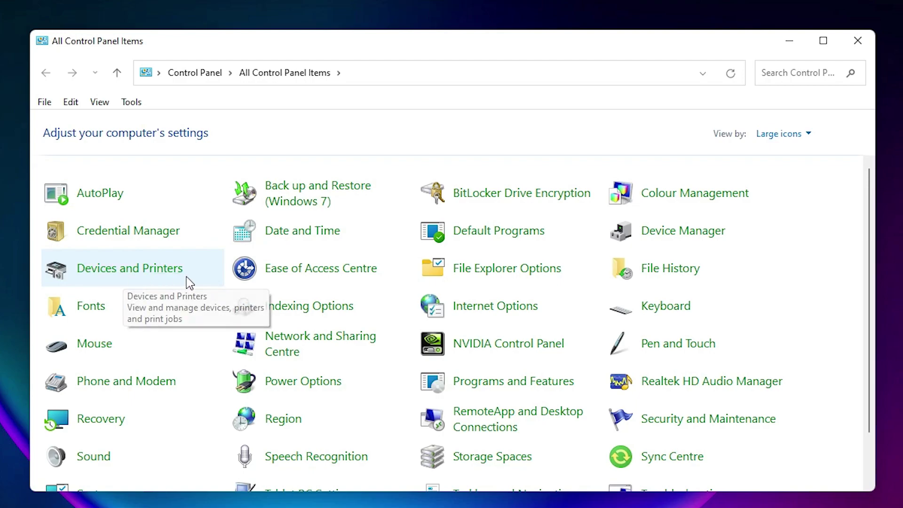
click(150, 275)
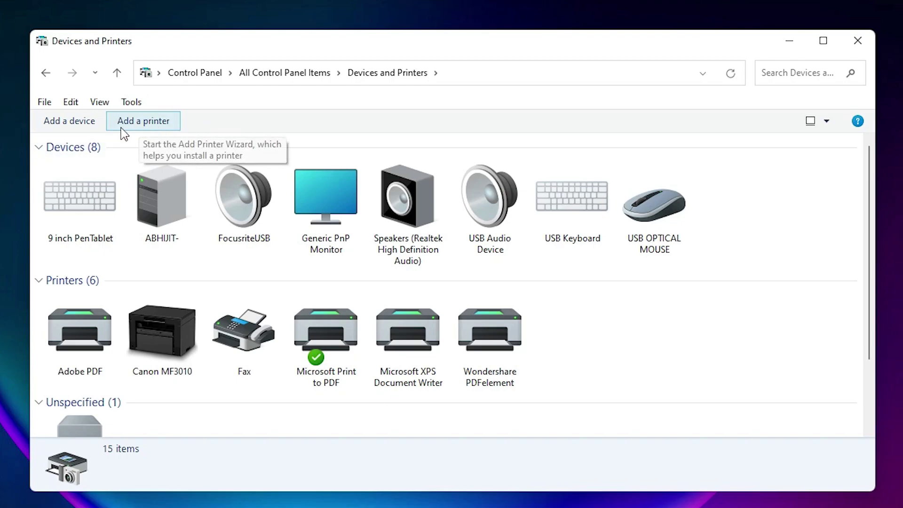
click(160, 123)
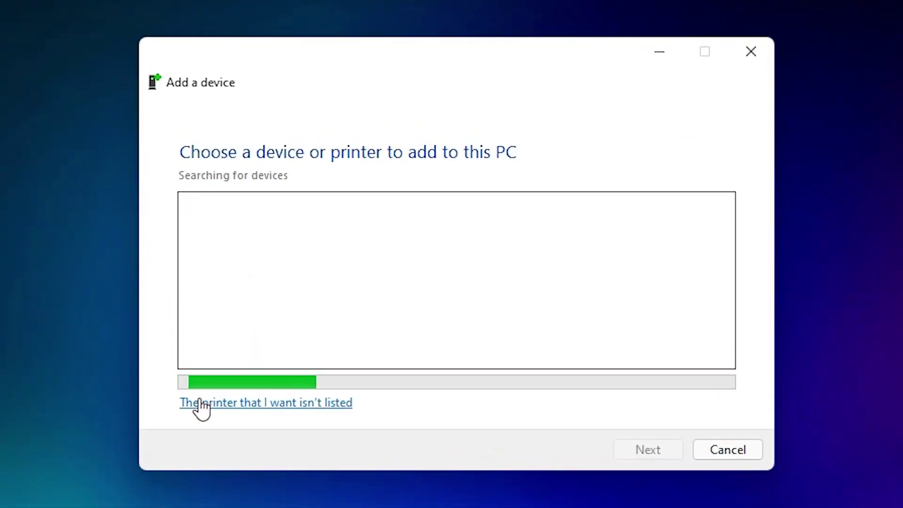
Step: Add a local printer manually on the existing USB001 (Virtual printer port for USB) port
click(242, 405)
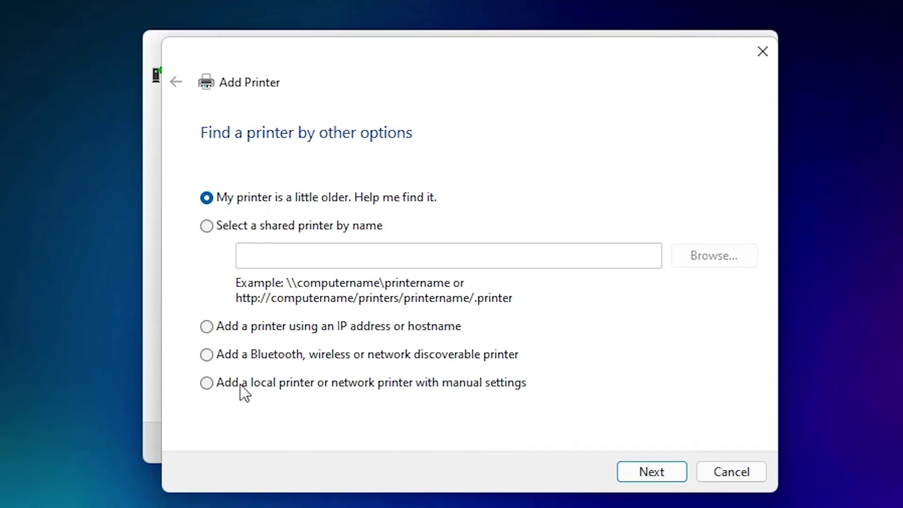
click(210, 379)
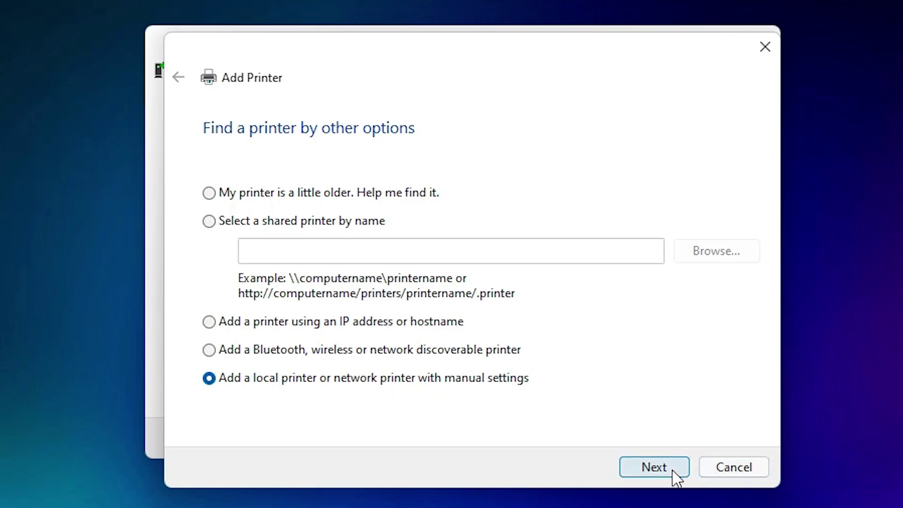
click(655, 467)
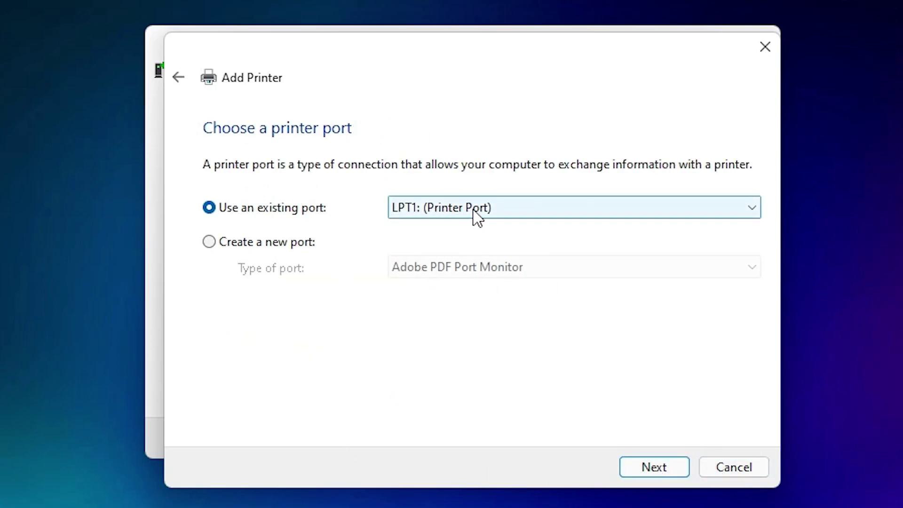
click(518, 214)
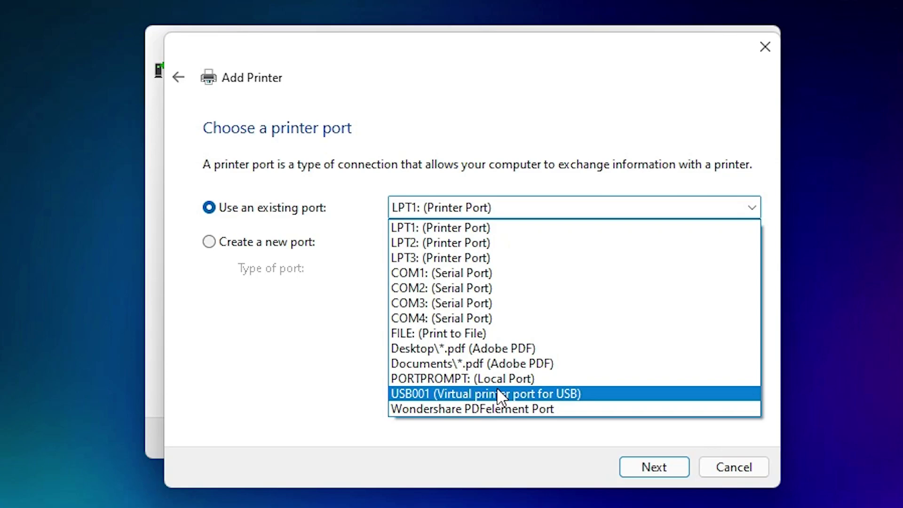
click(498, 390)
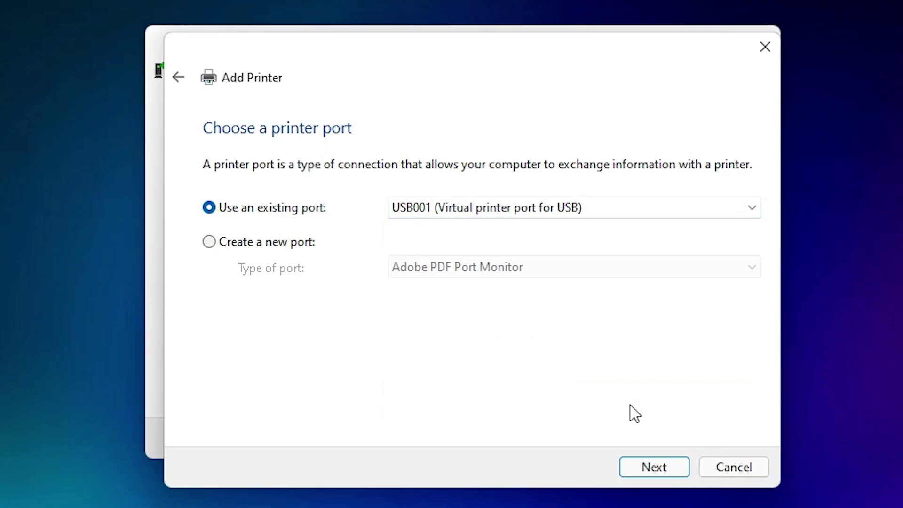
Step: Use Have Disk to pick HP1210FP.INF from Desktop > Archive-600d > the HP M1136 driver folder
click(636, 468)
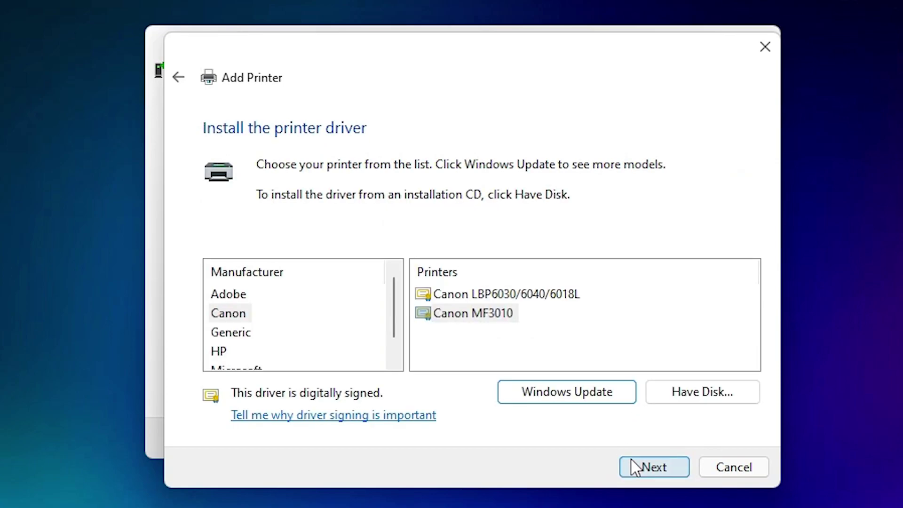
click(702, 393)
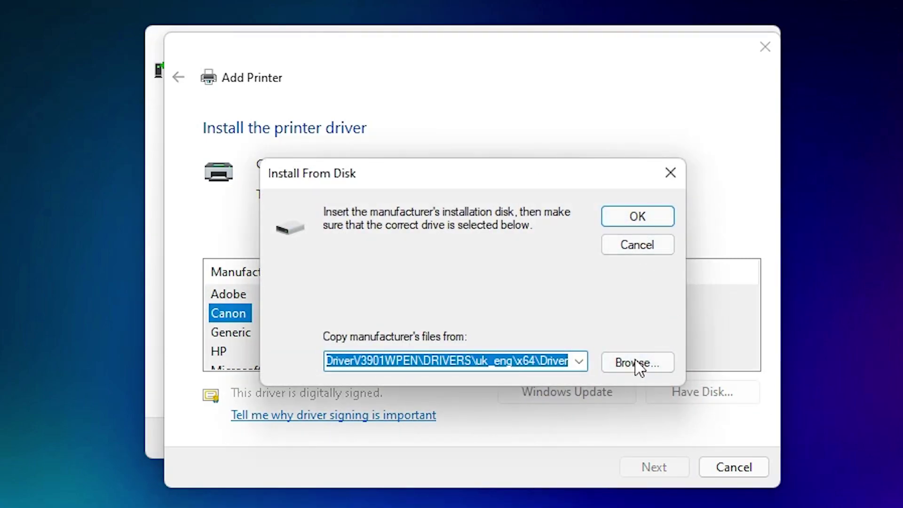
click(638, 363)
click(292, 283)
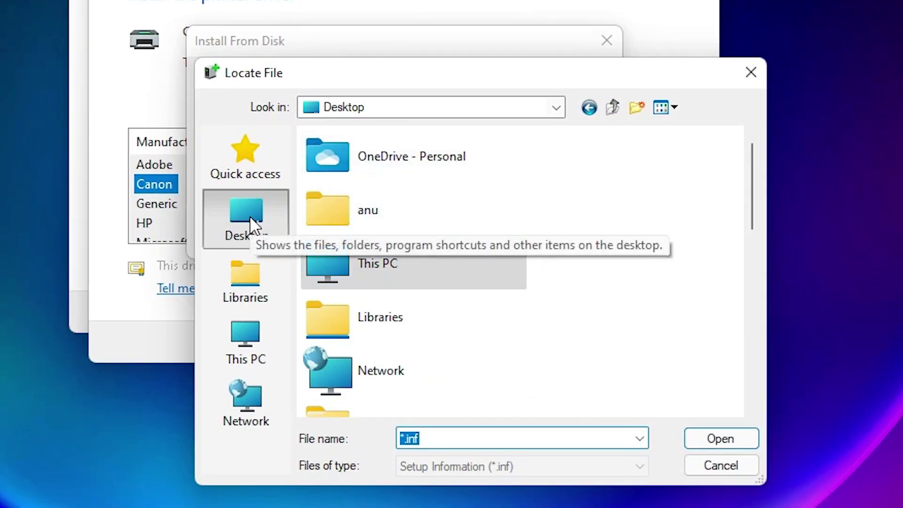
scroll(525, 284, down, 5)
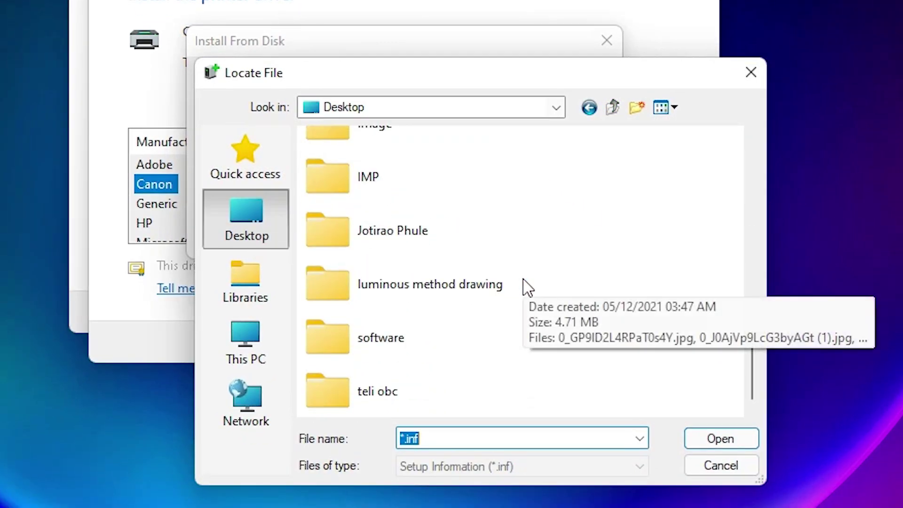
scroll(527, 287, up, 5)
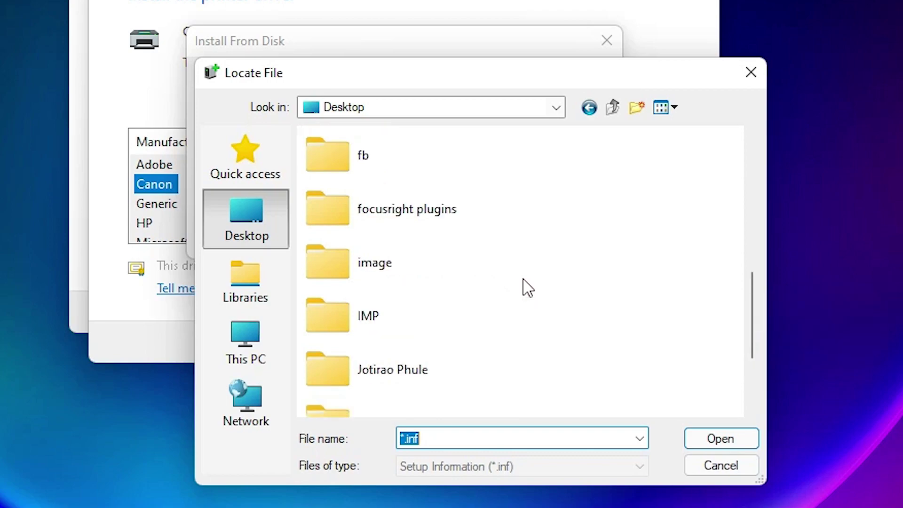
scroll(525, 288, down, 3)
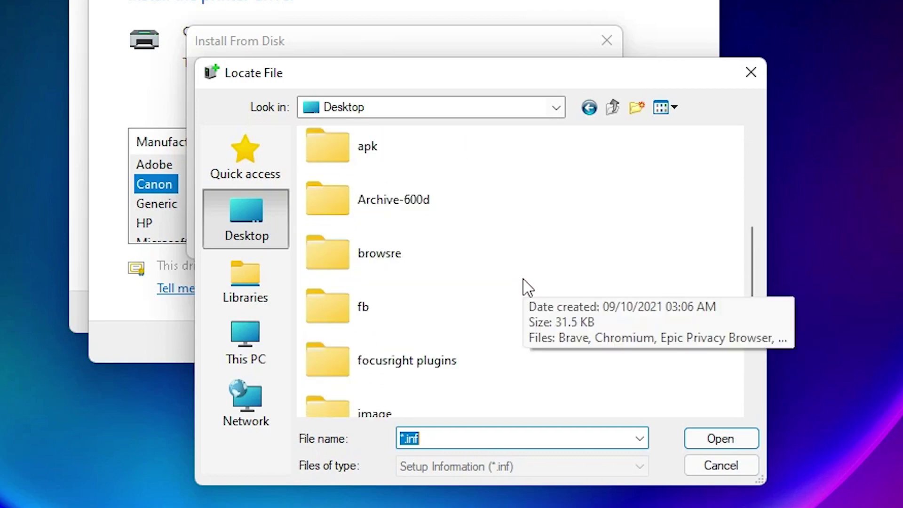
double_click(409, 222)
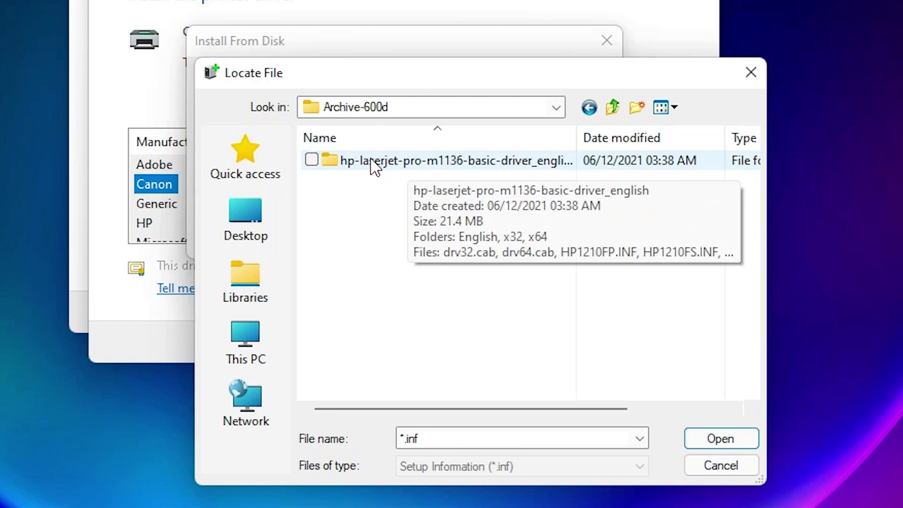
double_click(439, 164)
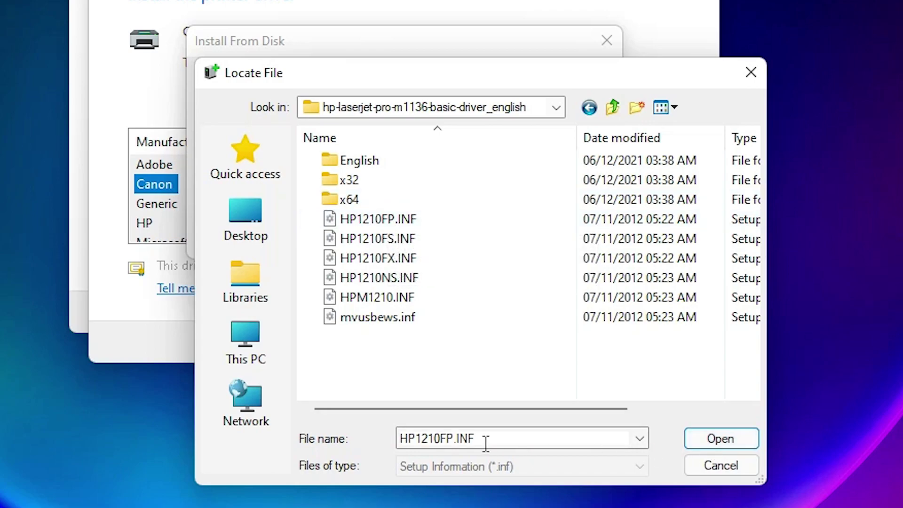
click(742, 442)
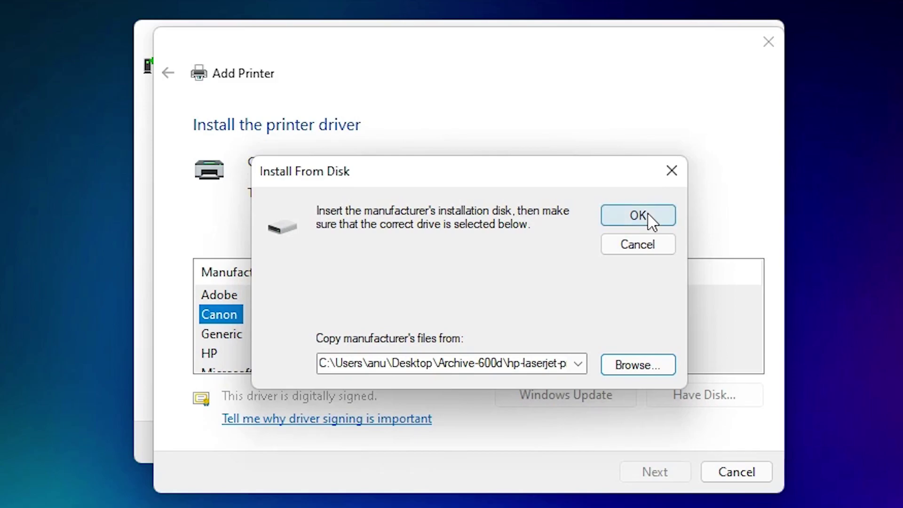
Step: Install the HP LaserJet Professional M1136 MFP driver without sharing, and finish the wizard
click(573, 85)
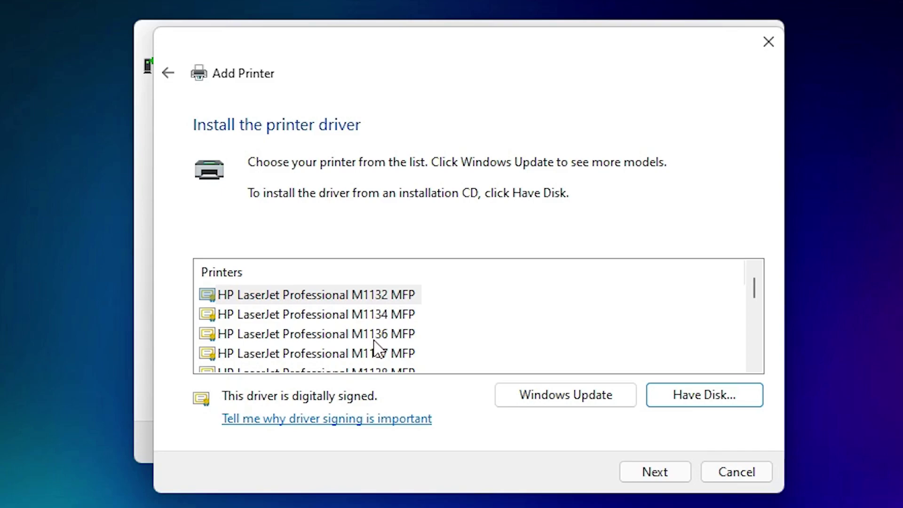
click(374, 342)
click(654, 478)
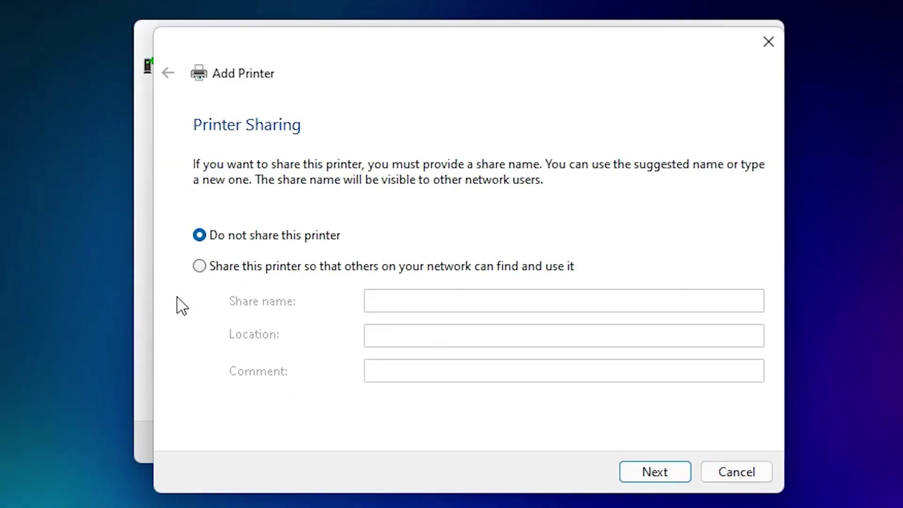
click(249, 270)
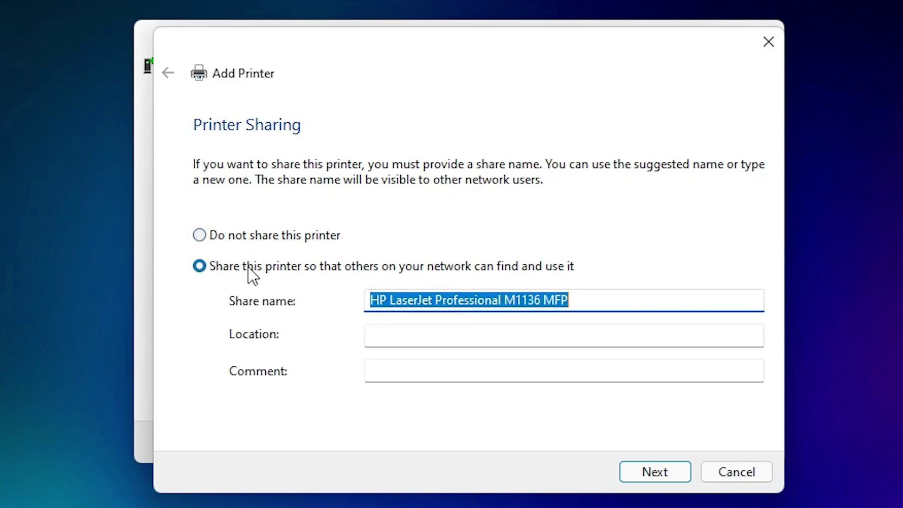
click(249, 245)
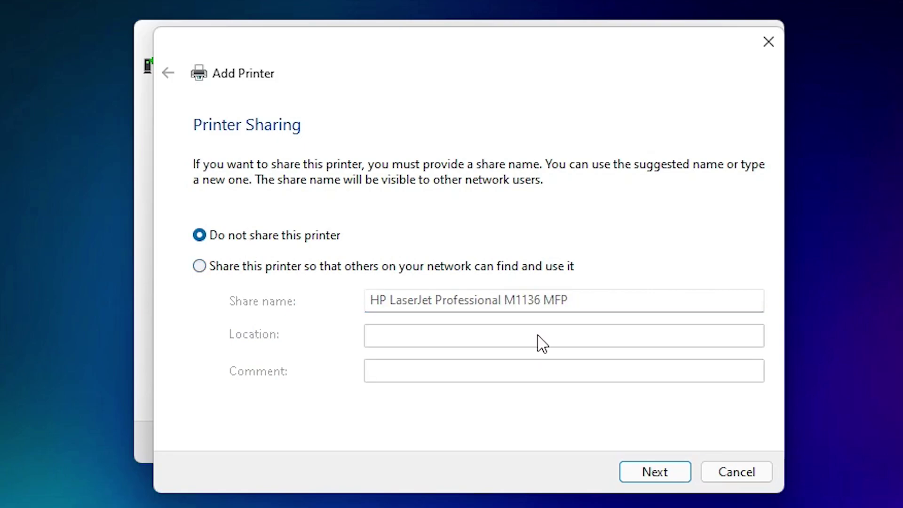
click(651, 486)
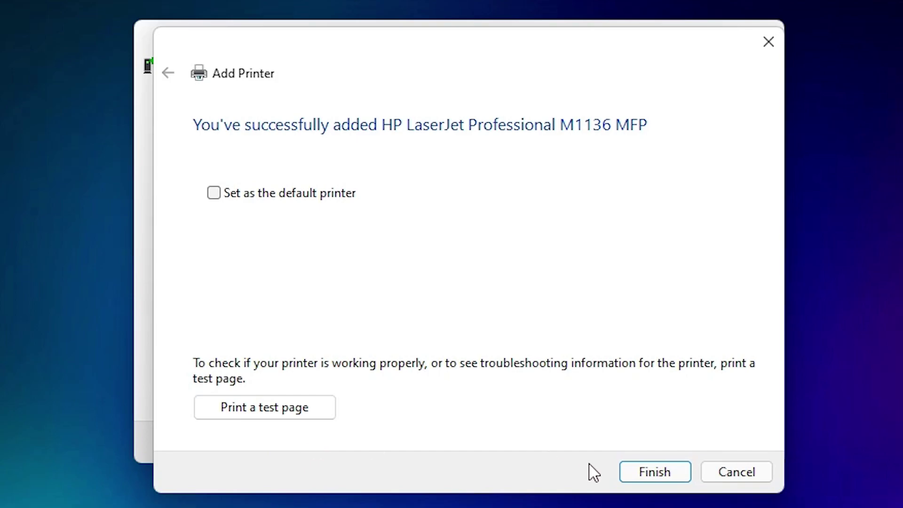
click(642, 474)
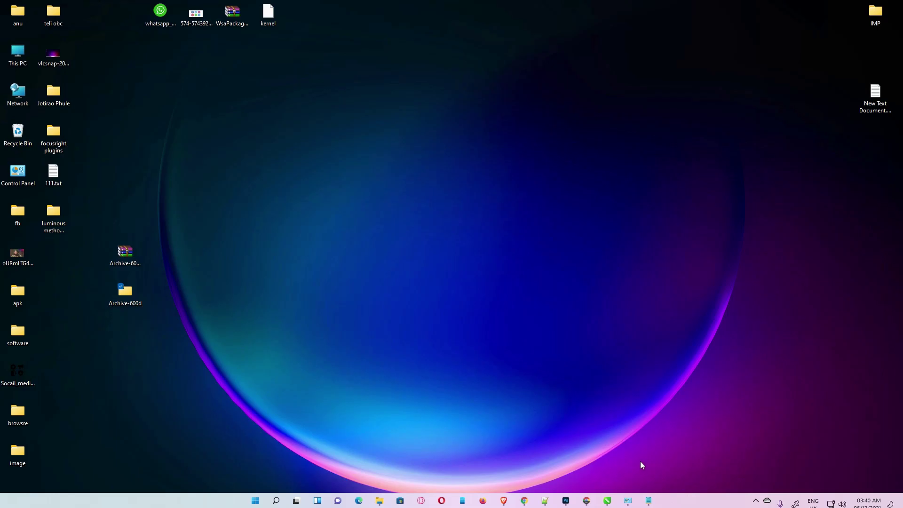
Step: Return to Devices and Printers and confirm HP LaserJet Professional M1136 MFP shows 0 documents queued
mouse_move(628, 501)
click(671, 442)
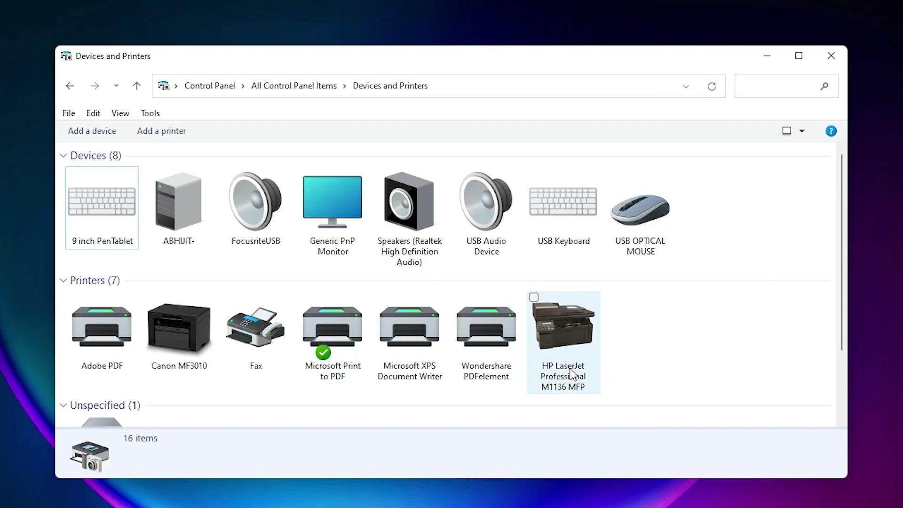
mouse_move(571, 377)
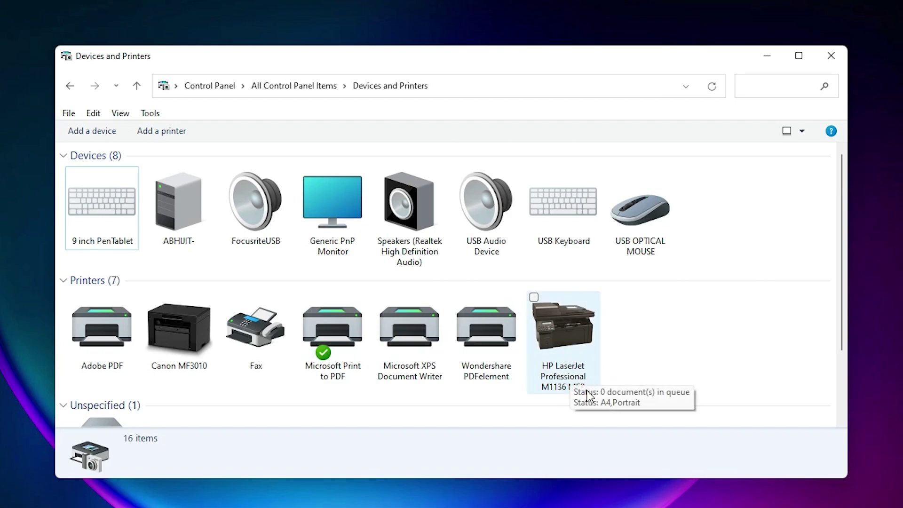